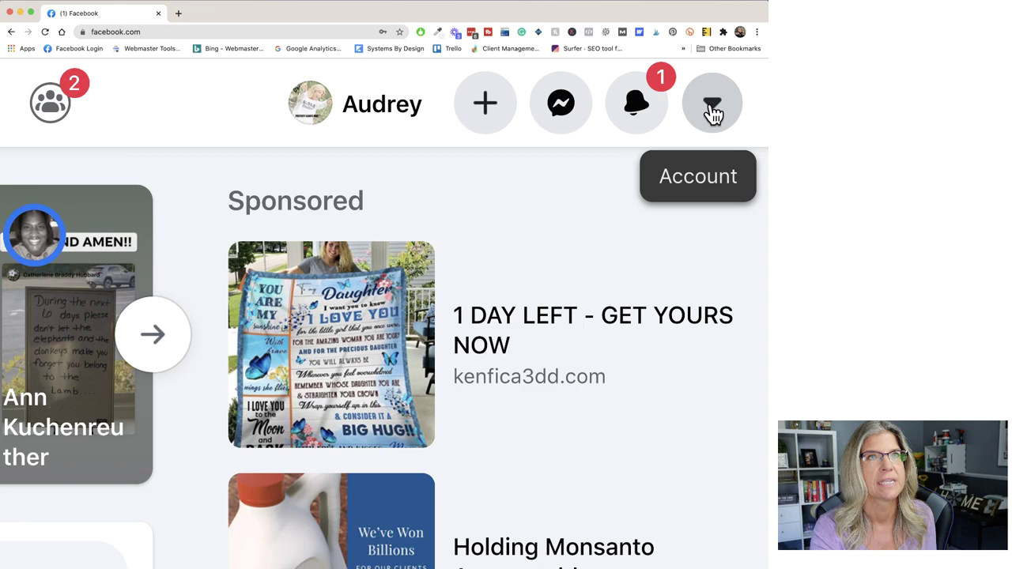
Go to Settings & Privacy > Settings and open the Your Facebook Information section
left_click(712, 111)
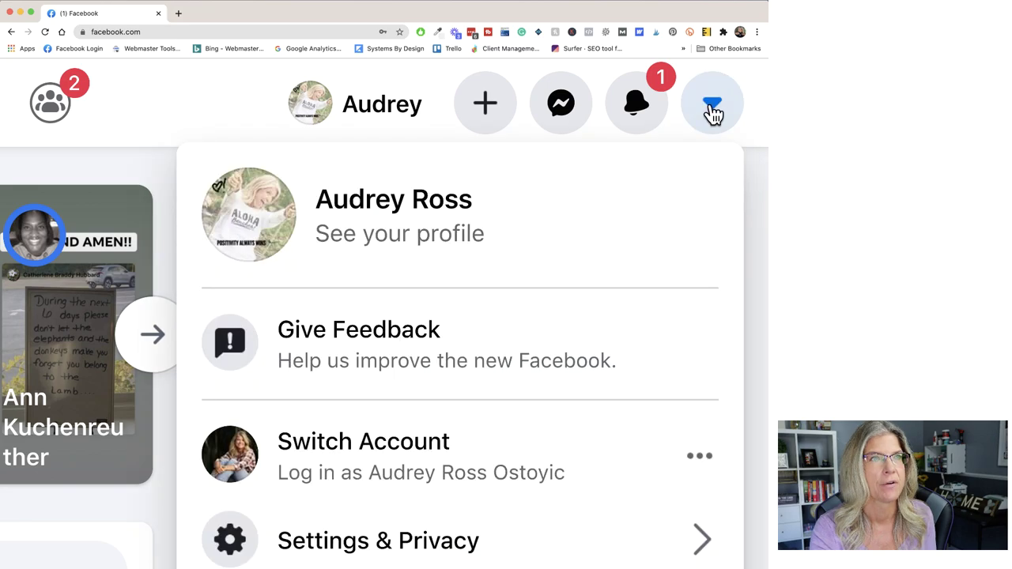
left_click(363, 557)
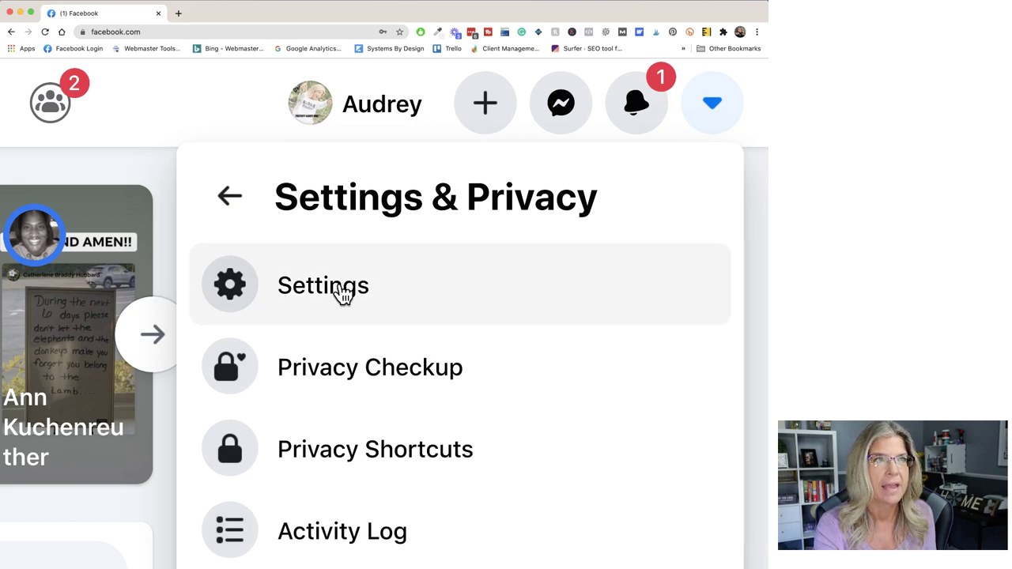
left_click(343, 293)
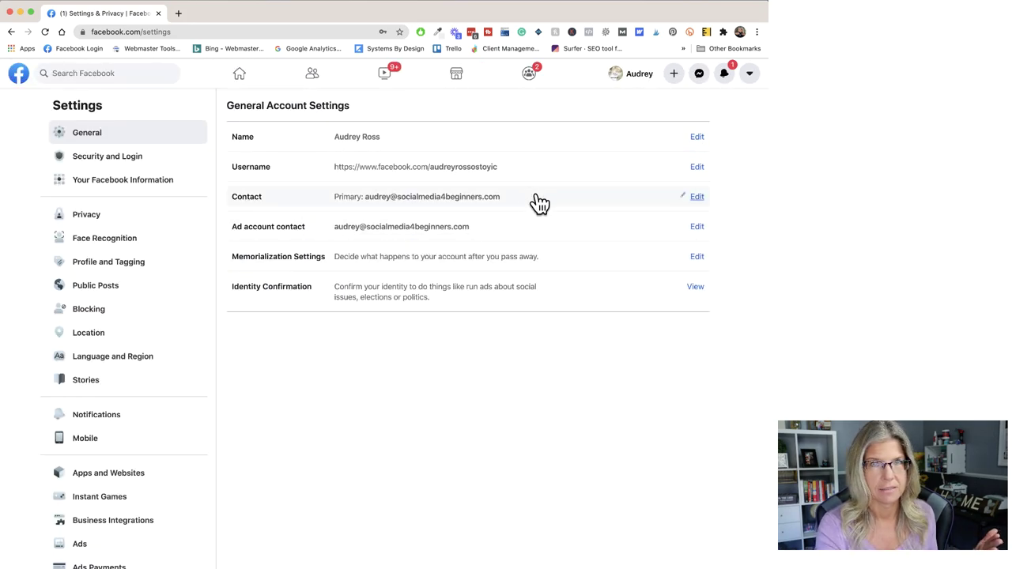
left_click(114, 190)
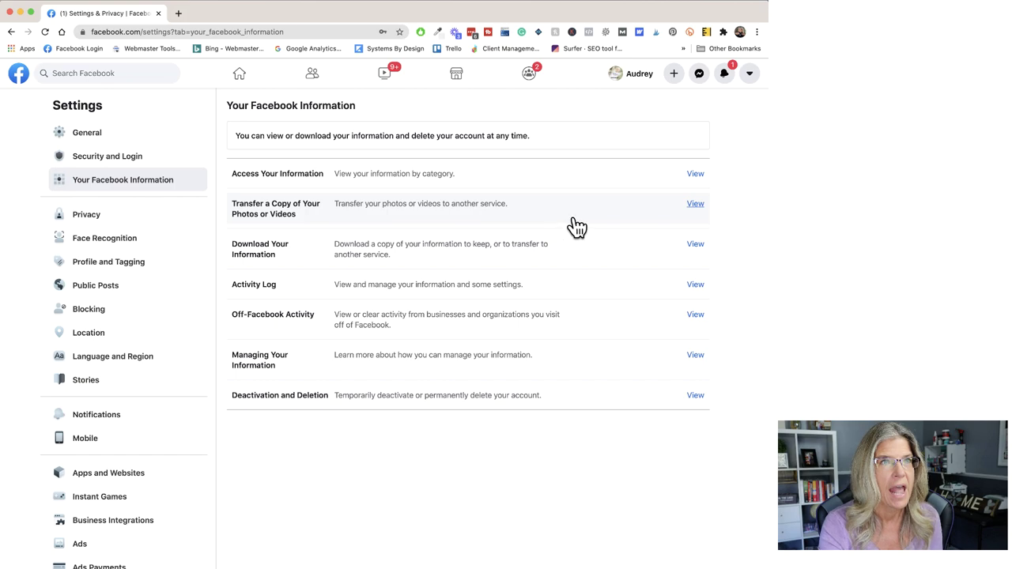
scroll(577, 228, "up", 5)
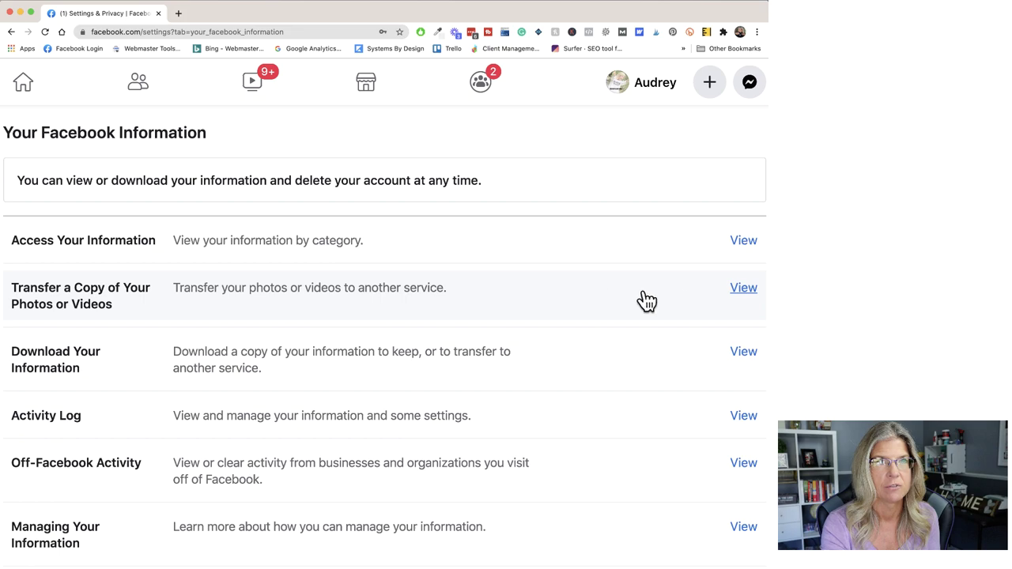
left_click(739, 289)
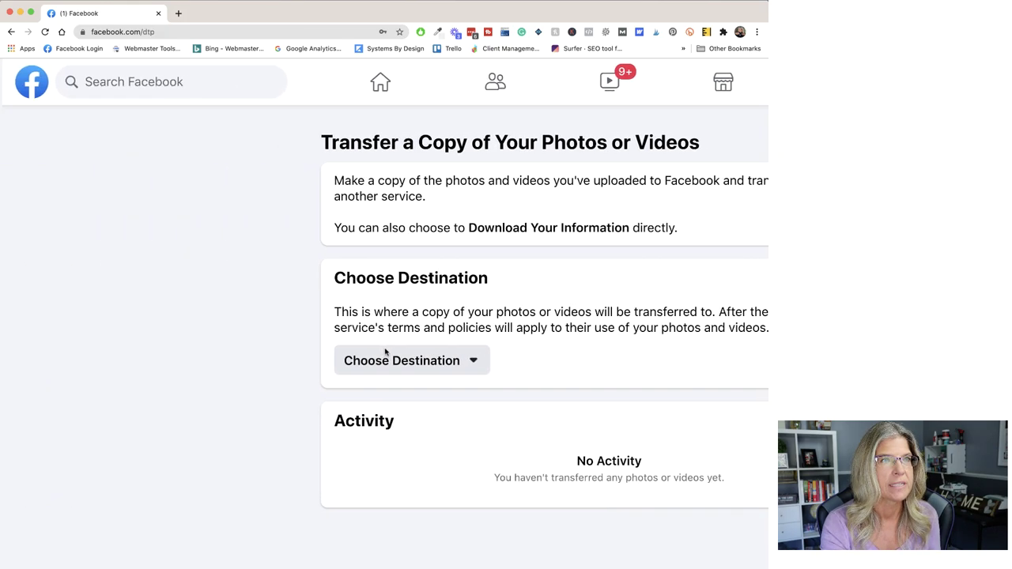
left_click(384, 365)
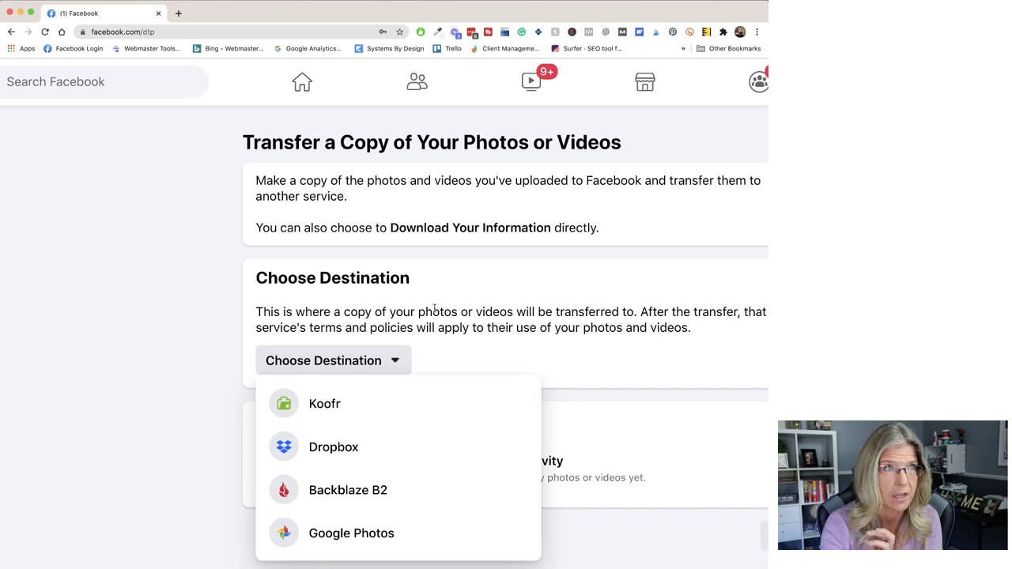
key("super+minus")
key("super+minus")
key("super+minus")
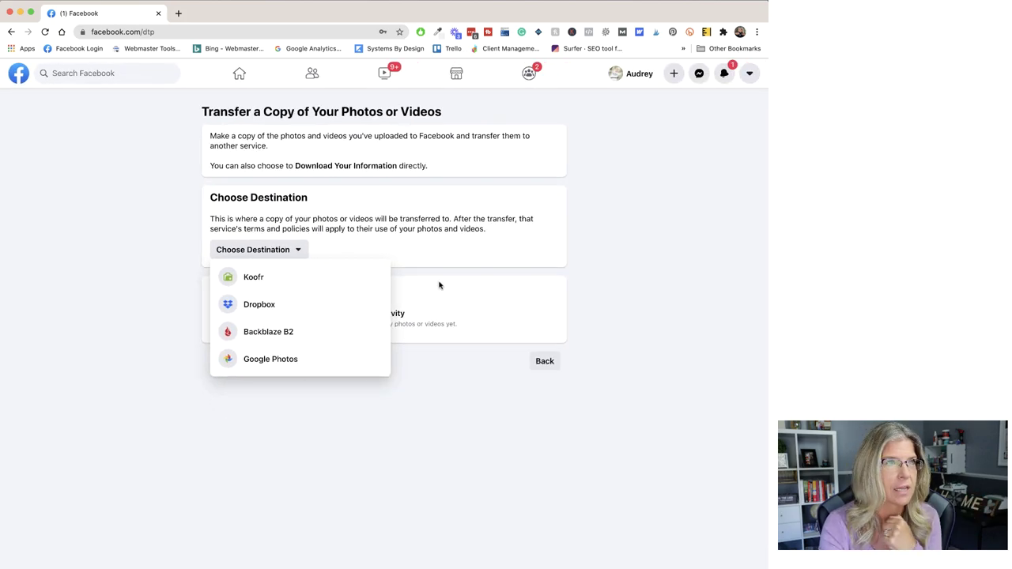
left_click(384, 242)
Return to Your Facebook Information and open Download Your Information through its View link
left_click(12, 32)
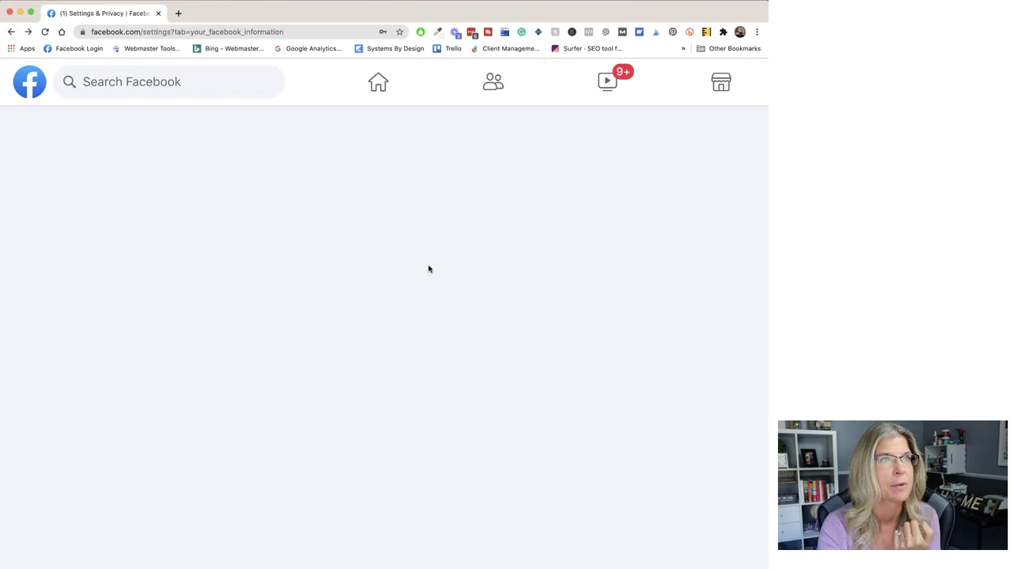
scroll(558, 301, "right", 5)
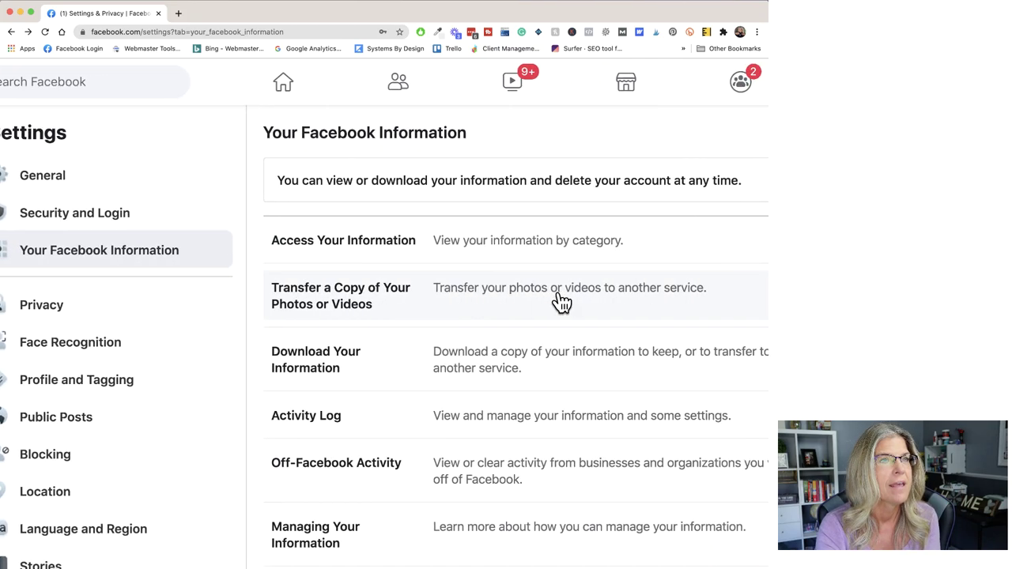
scroll(506, 307, "right", 5)
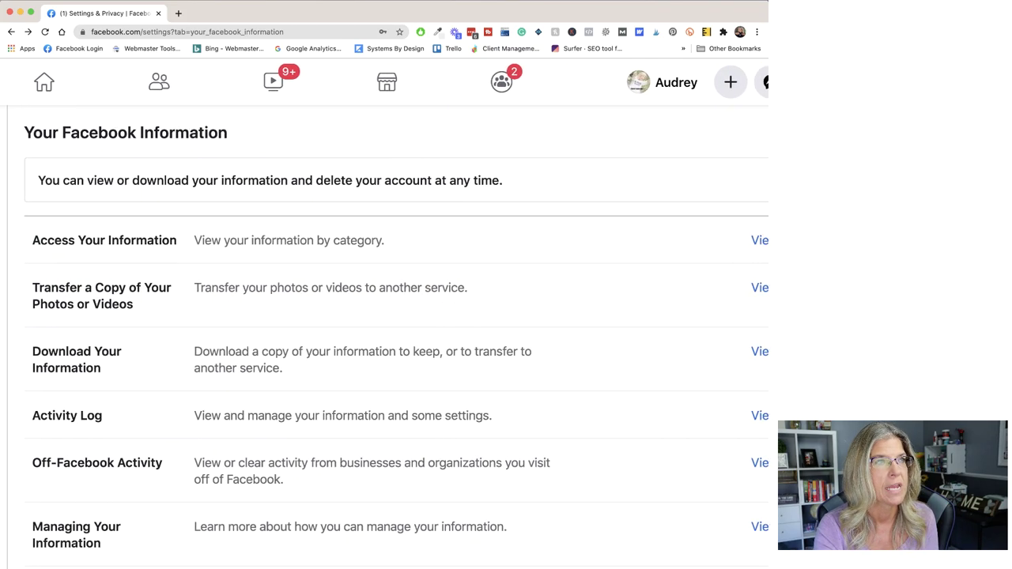
scroll(543, 385, "right", 3)
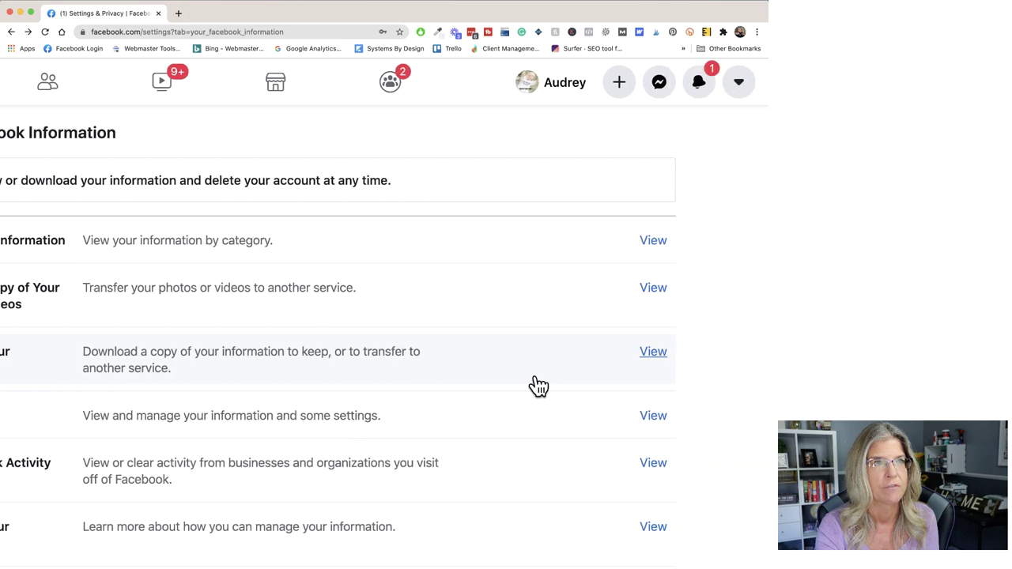
left_click(664, 353)
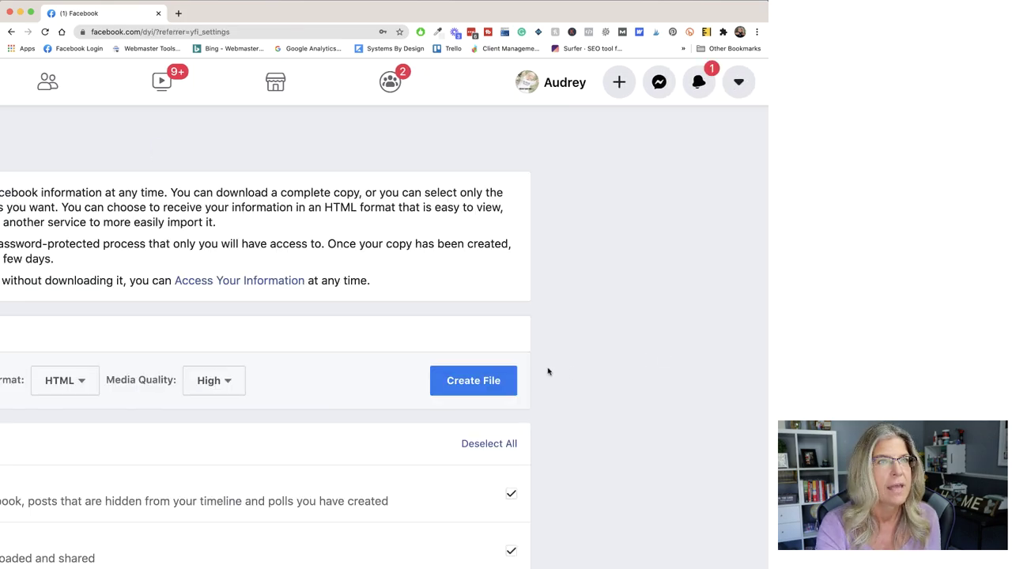
scroll(619, 377, "left", 5)
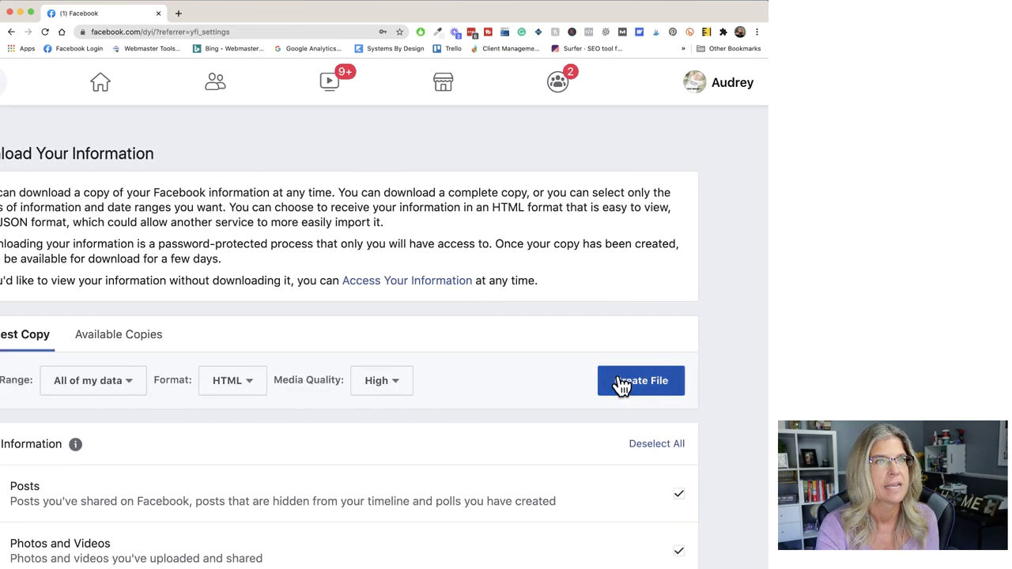
scroll(512, 376, "left", 1)
scroll(512, 377, "right", 1)
scroll(511, 376, "up", 5)
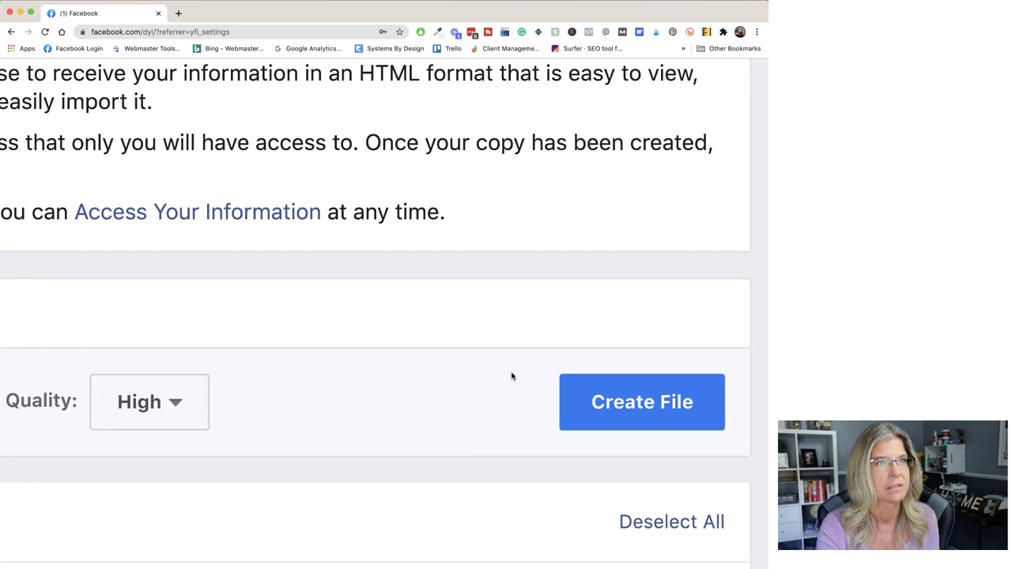
scroll(511, 376, "down", 5)
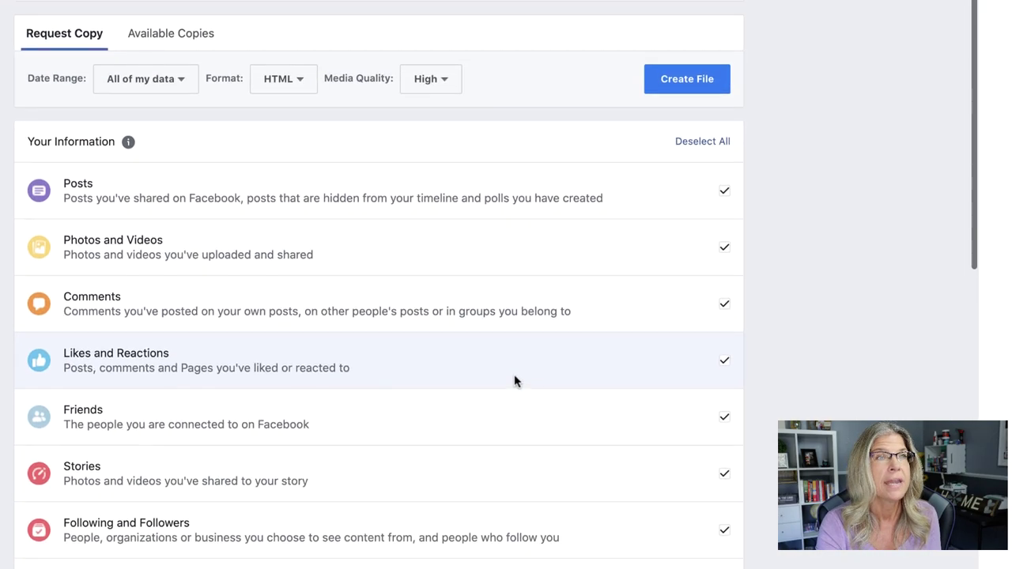
scroll(514, 381, "up", 1)
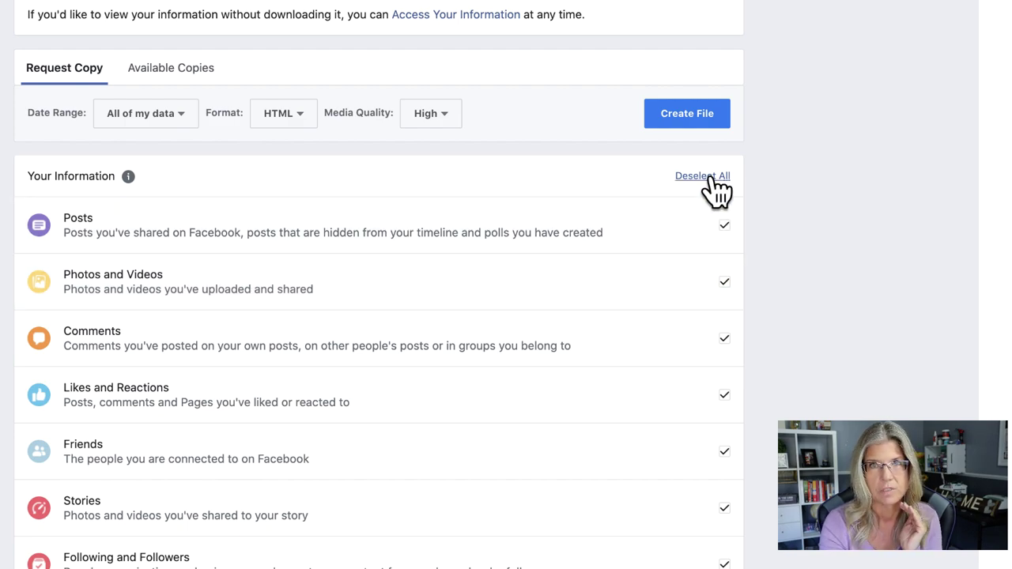
Deselect all categories and keep only Photos and Videos checked for the copy
left_click(708, 176)
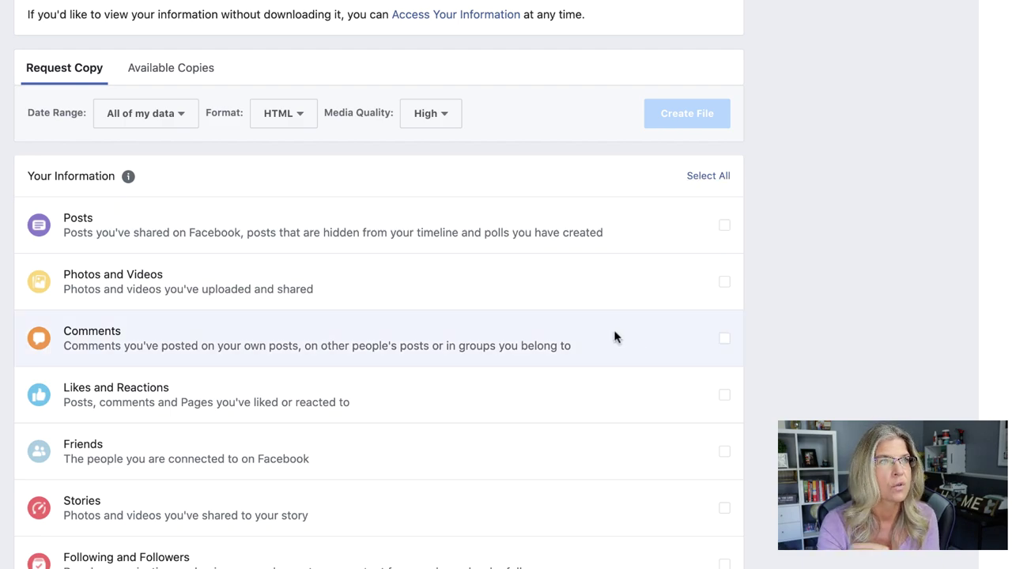
left_click(724, 284)
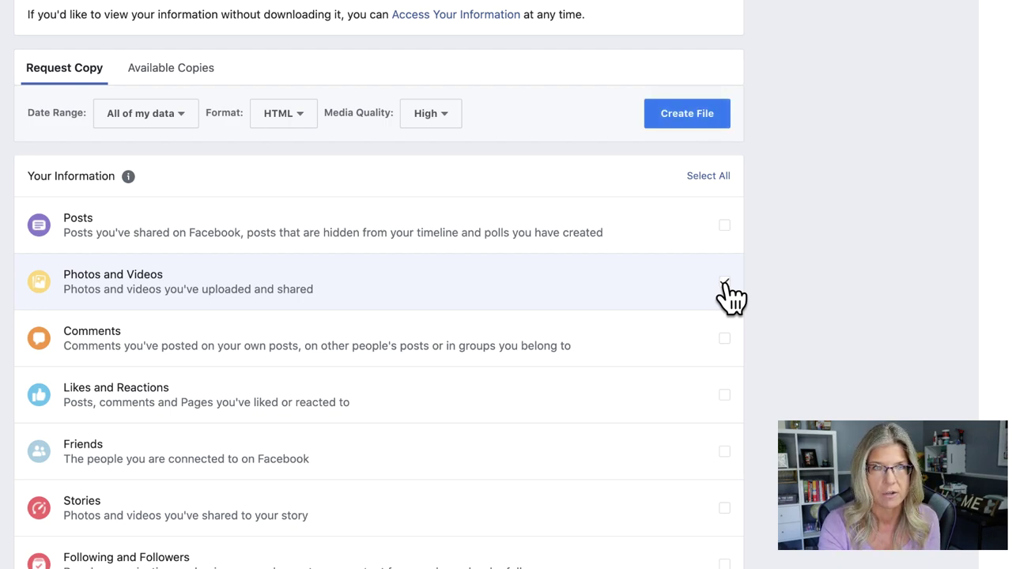
left_click(724, 283)
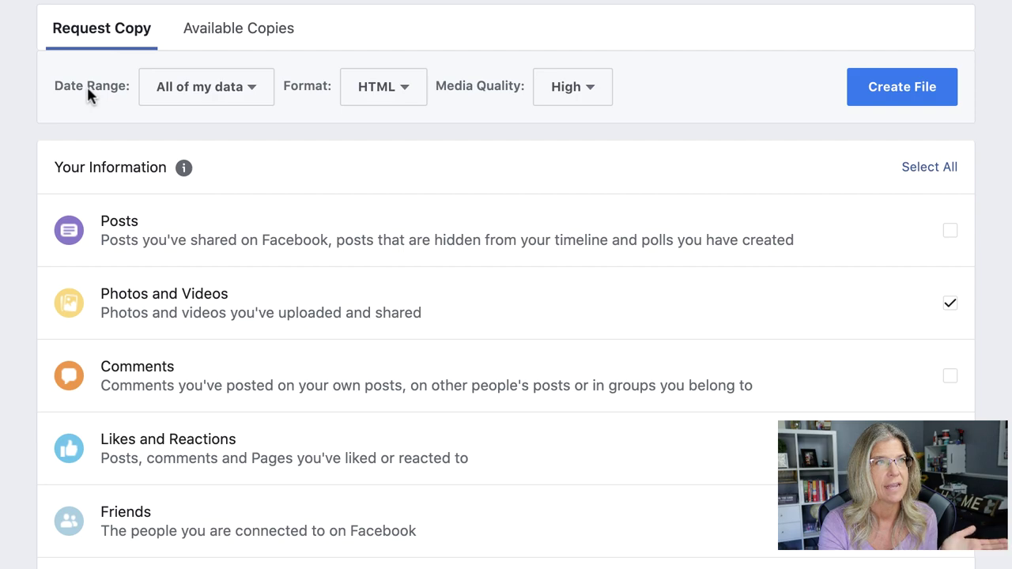
left_click(200, 108)
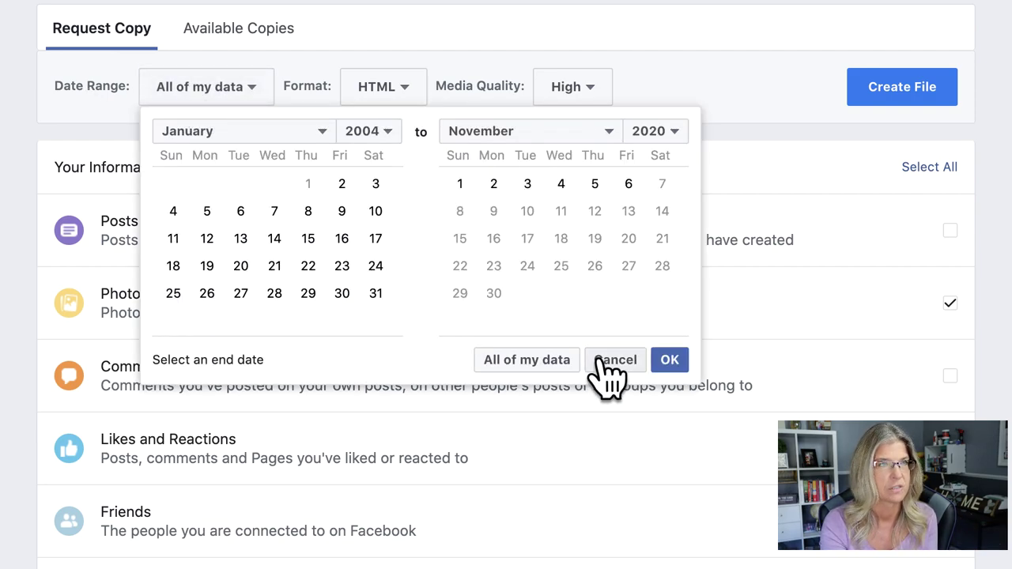
left_click(607, 359)
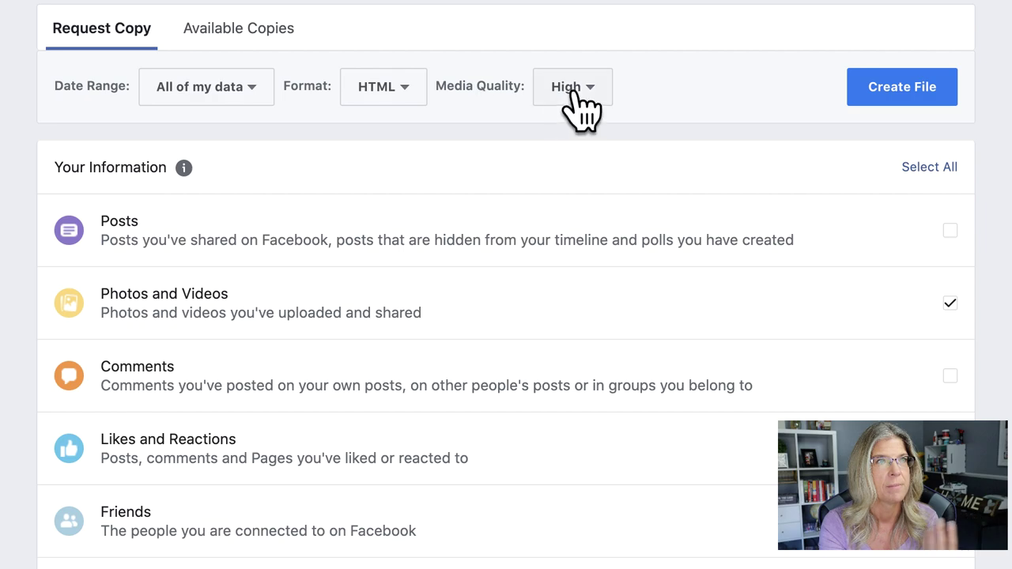
left_click(594, 101)
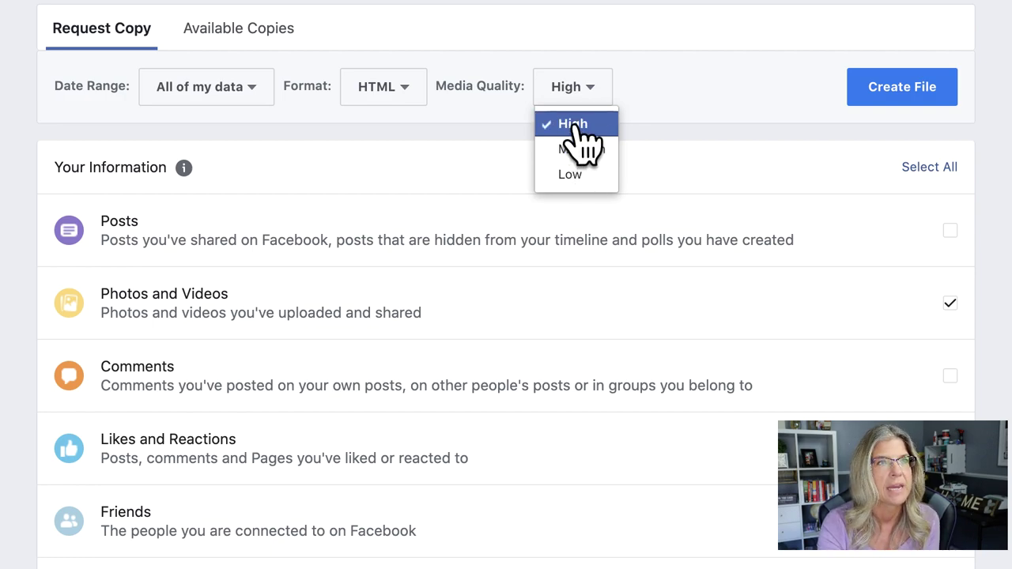
left_click(632, 93)
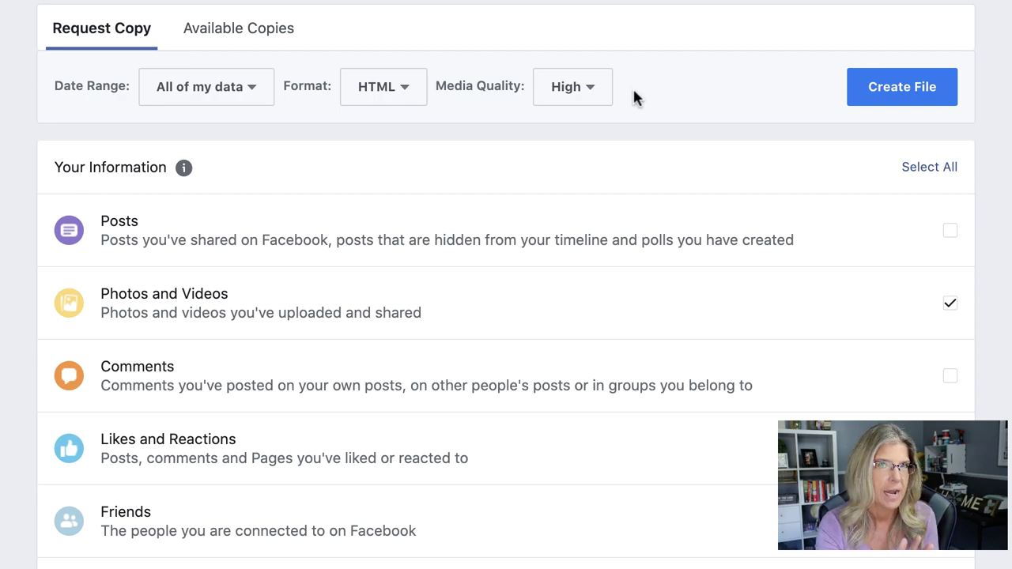
Create the Photos and Videos file and wait for the ready-to-download notice
left_click(902, 90)
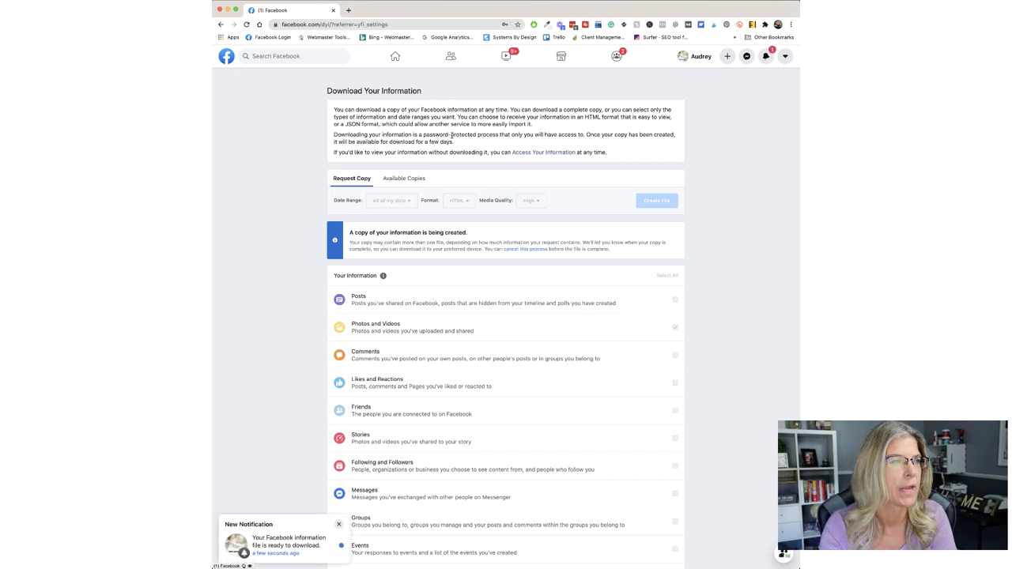
scroll(215, 563, "up", 5)
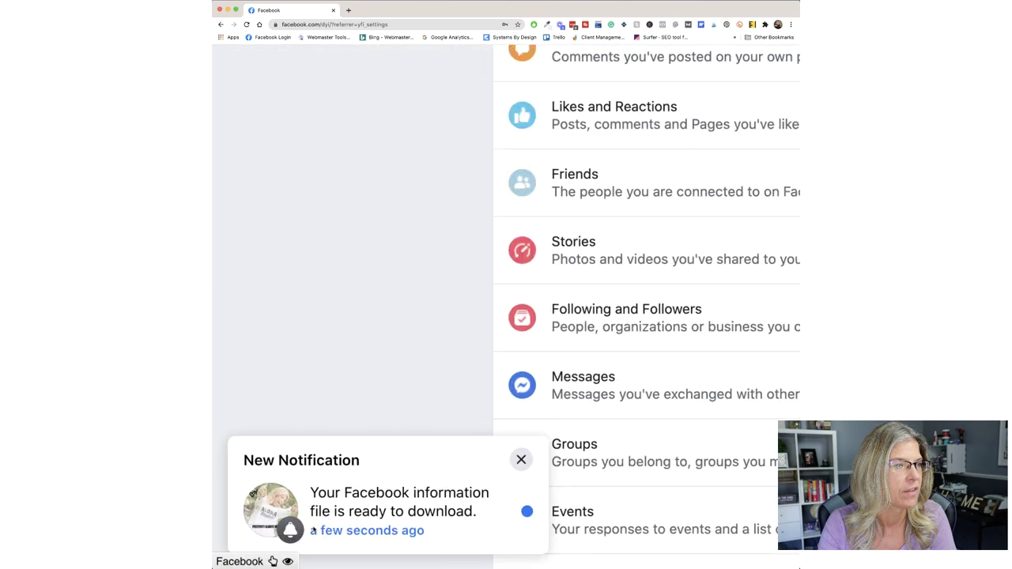
scroll(388, 469, "up", 2)
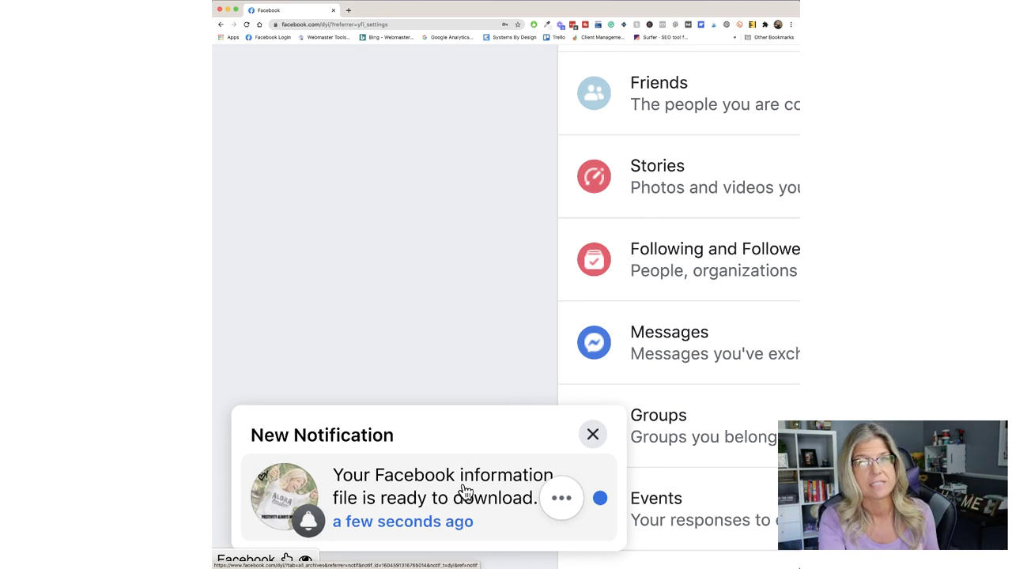
scroll(444, 366, "down", 5)
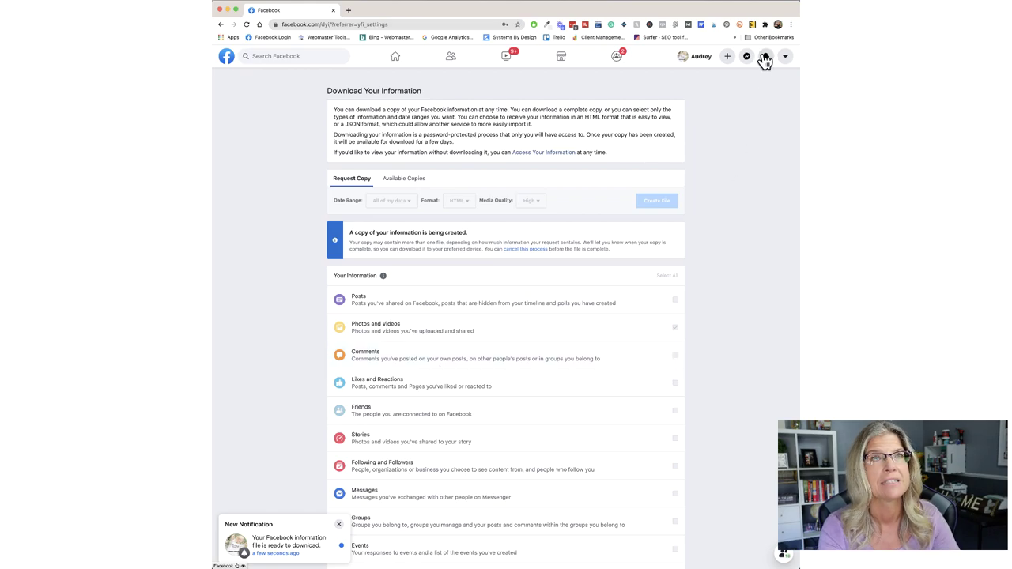
Check the file-ready notification, then close the notifications list to return to the form
left_click(766, 59)
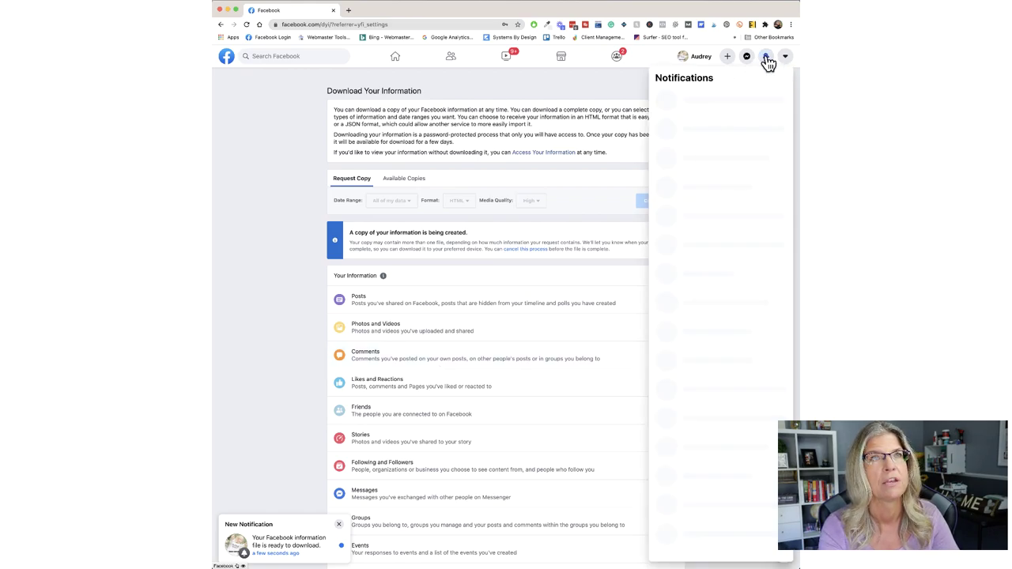
left_click(502, 134)
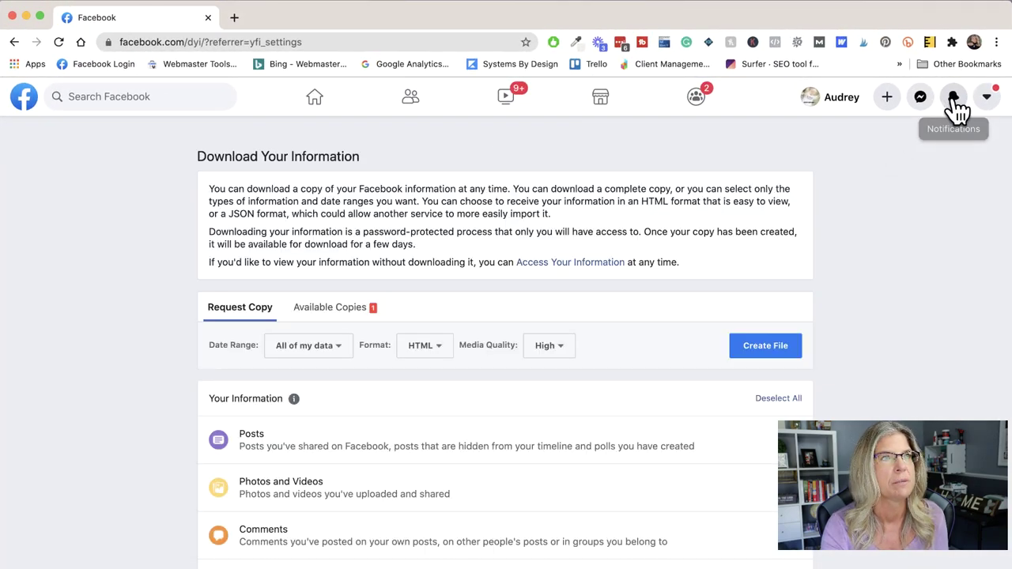
left_click(953, 98)
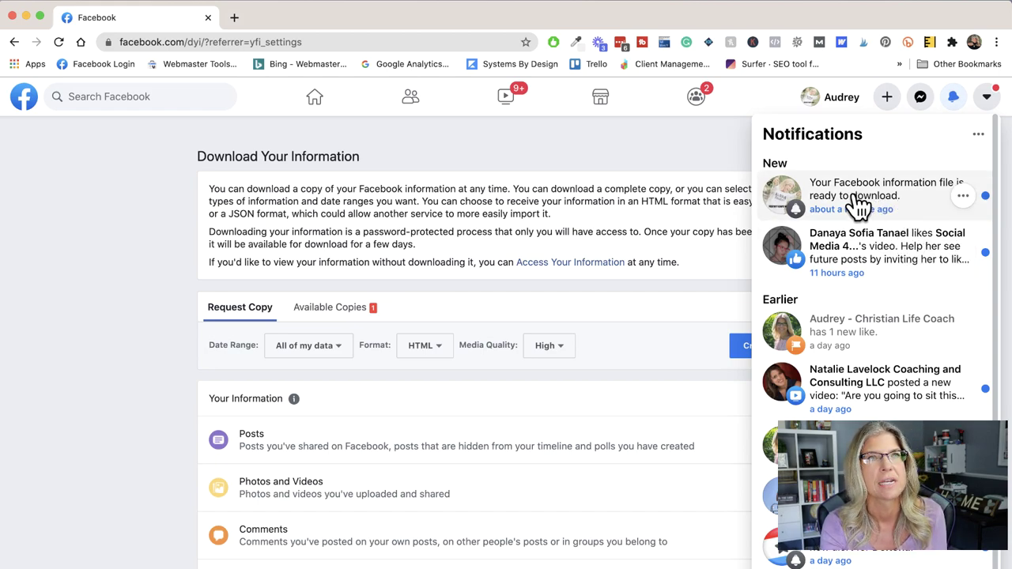
left_click(573, 222)
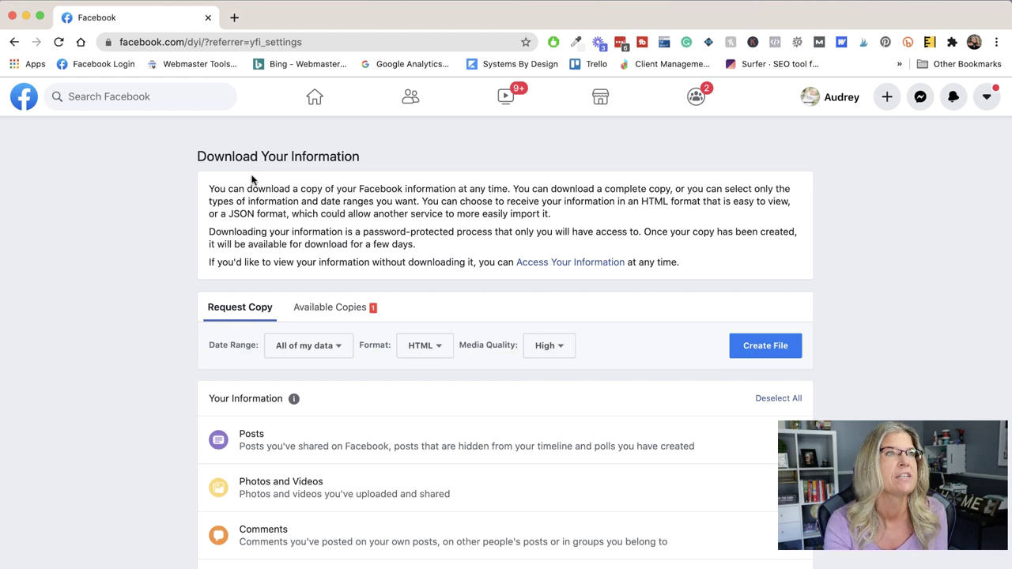
Via Available Copies and the file-ready notification, download the 50 MB Photos and Videos copy
left_click(326, 312)
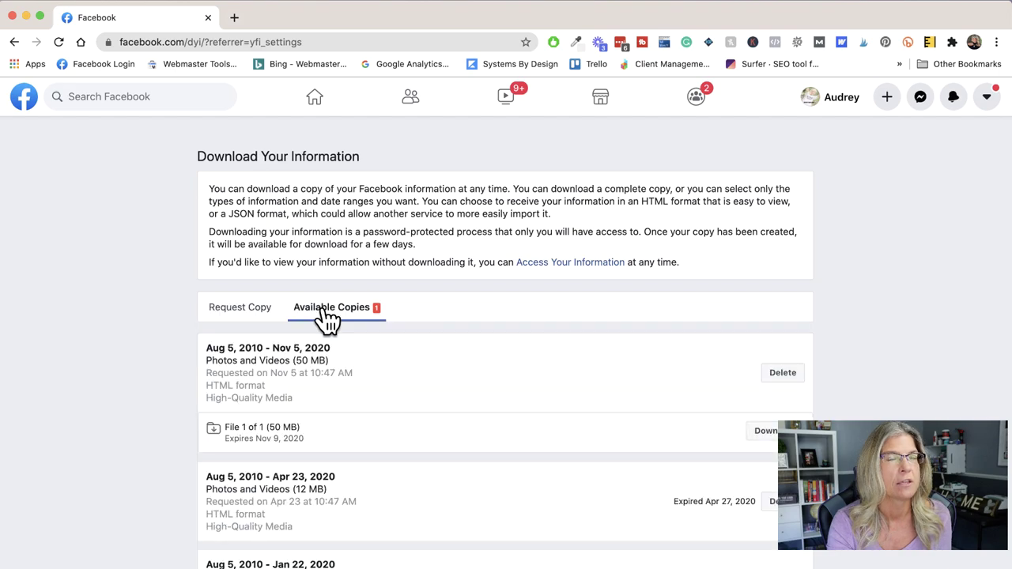
left_click(956, 99)
left_click(876, 196)
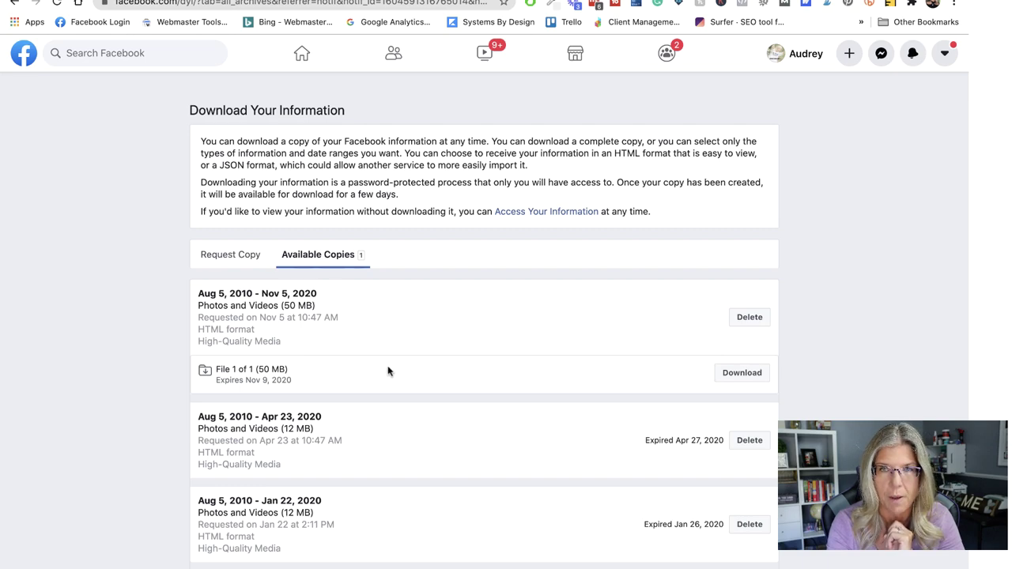
left_click(742, 376)
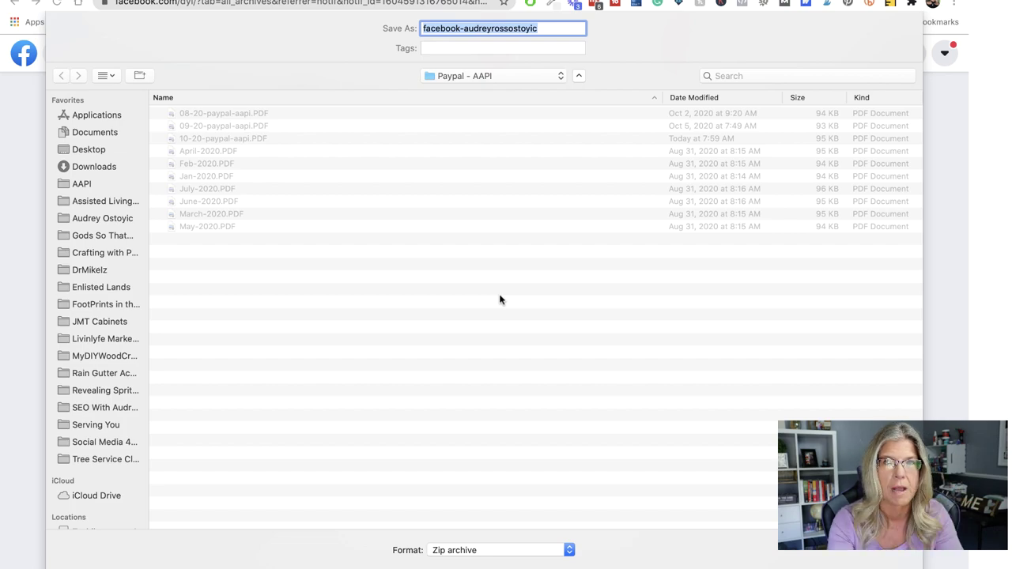
Save the Facebook zip to the Desktop and open the finished download to unzip it
left_click(89, 149)
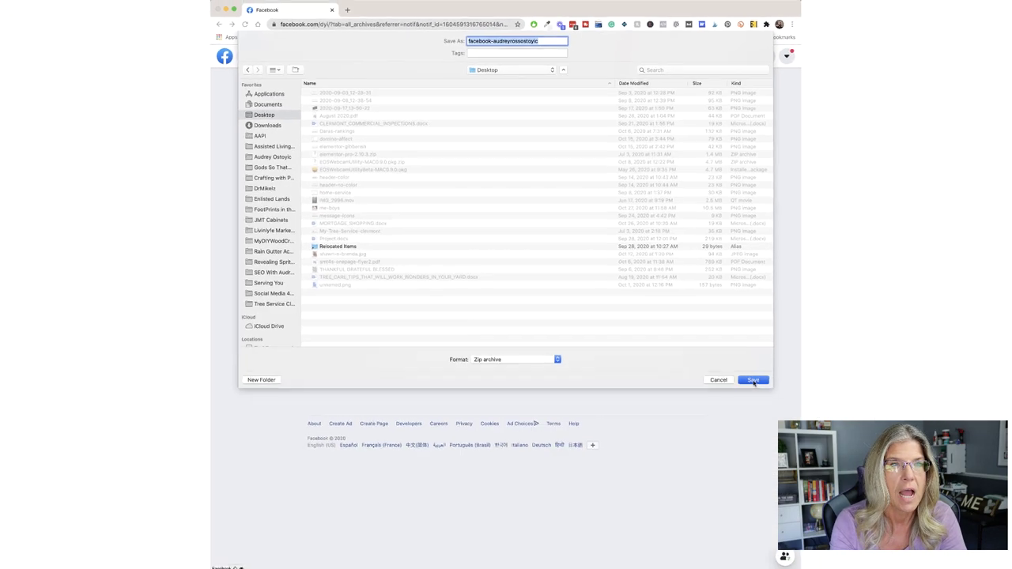
left_click(890, 567)
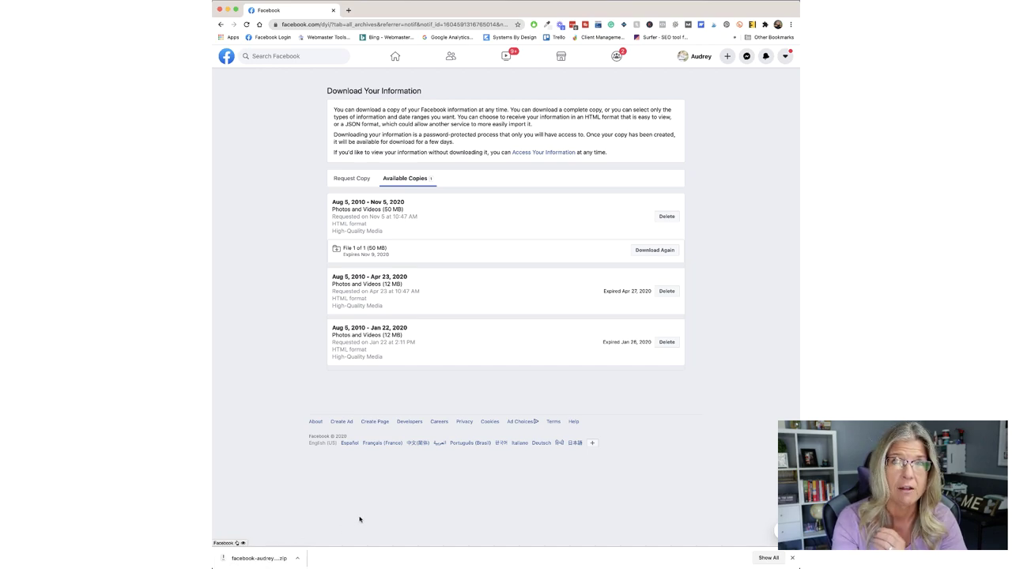
left_click(261, 558)
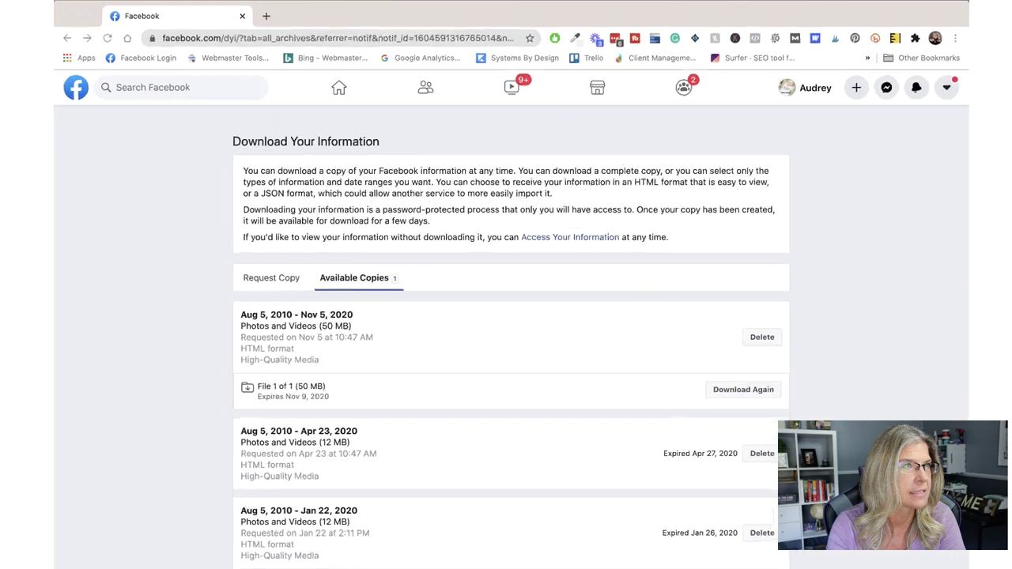
In a new Finder window, go Desktop > facebook folder > photos_and_videos > bridal shower album
left_click(220, 554)
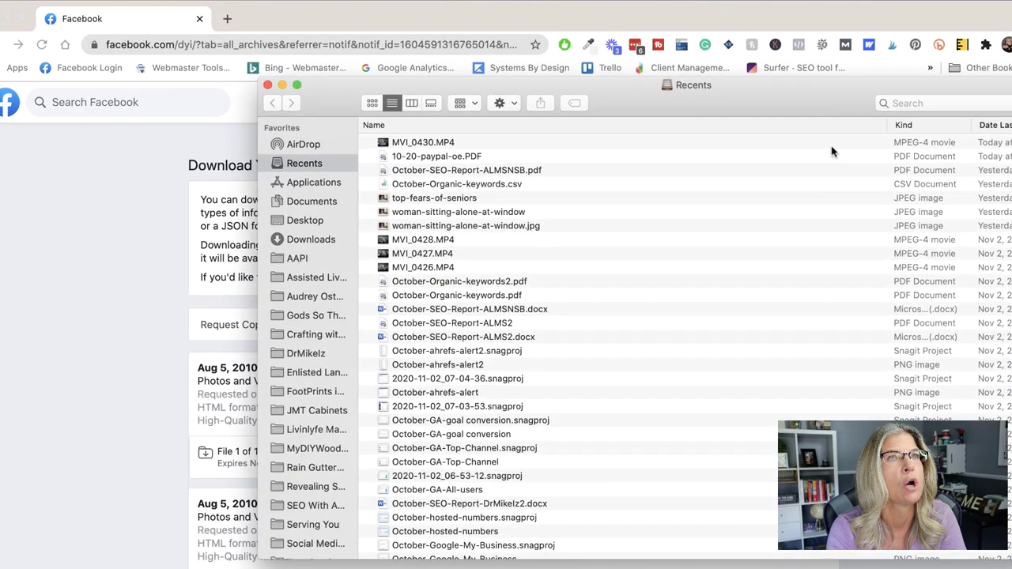
left_click_drag(830, 96, 633, 157)
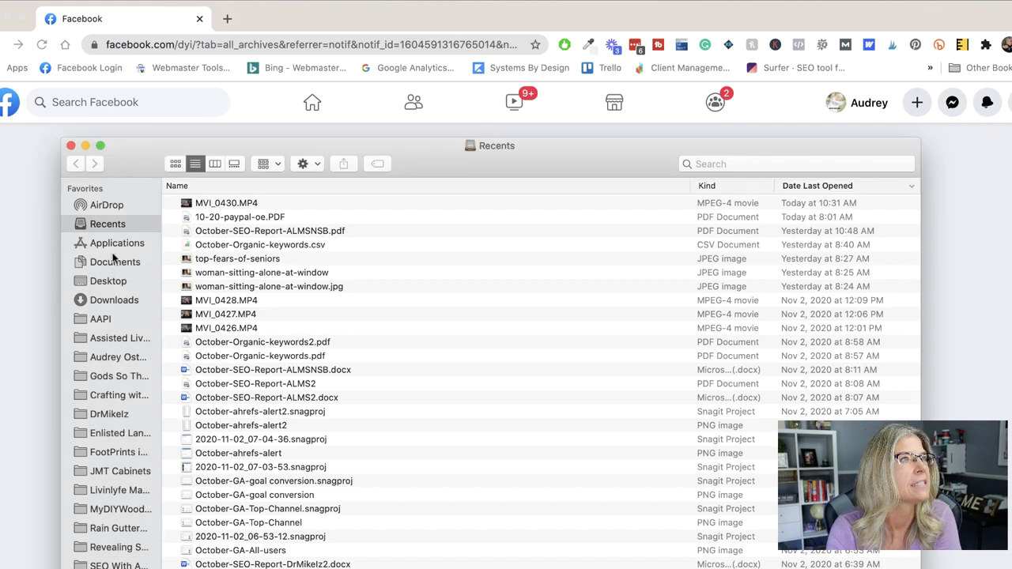
left_click(106, 284)
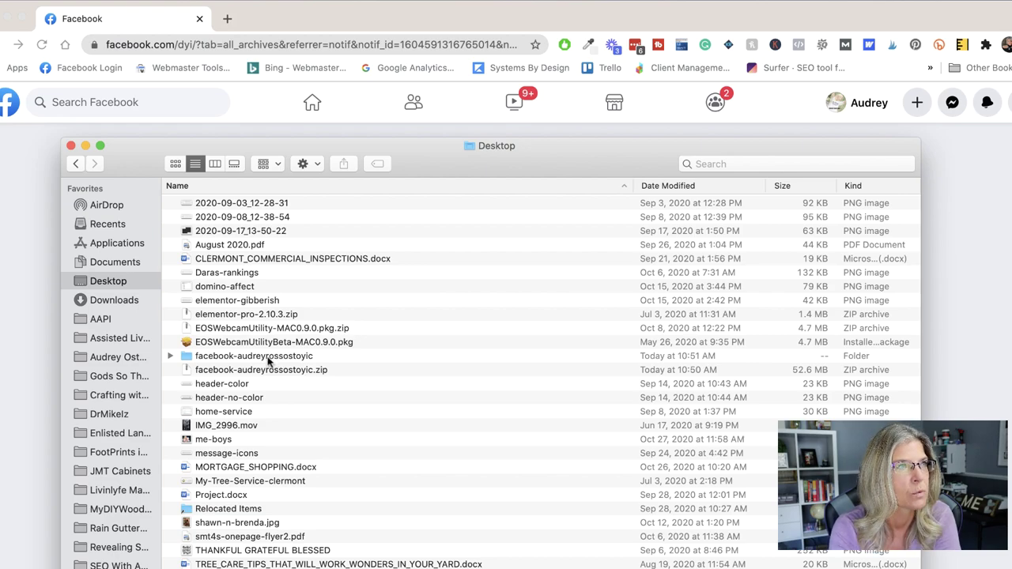
left_click(269, 361)
double_click(268, 361)
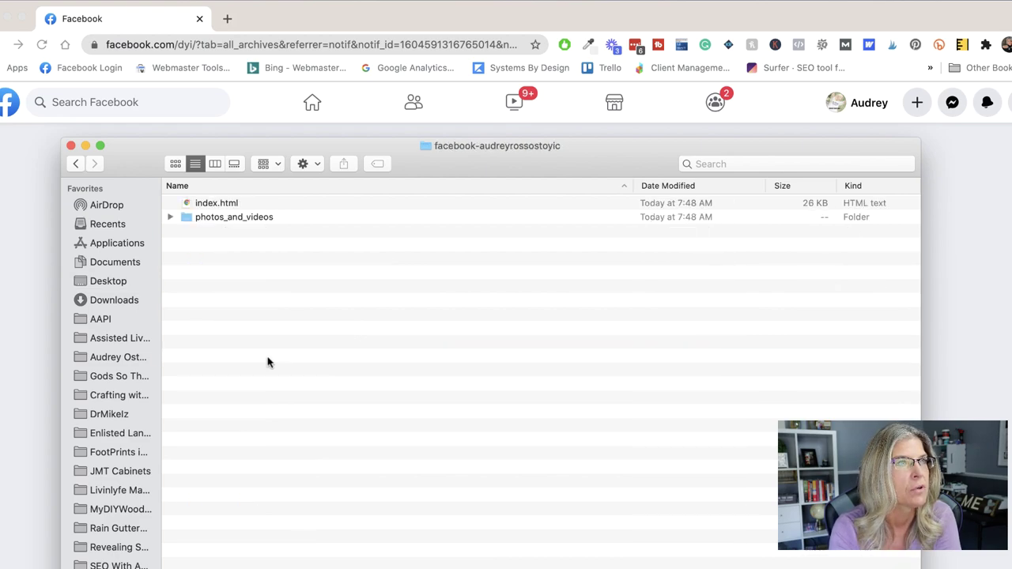
double_click(215, 221)
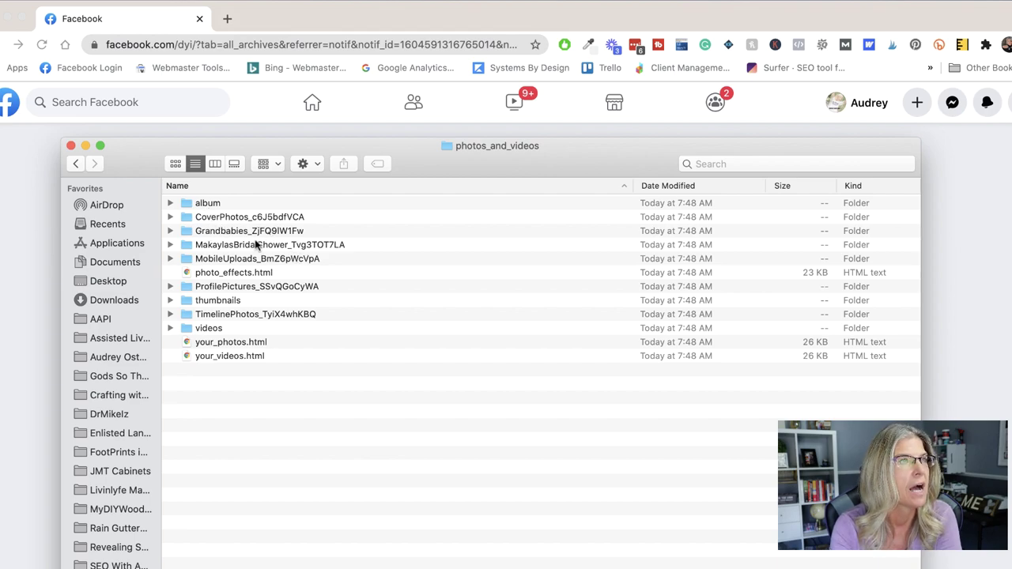
left_click(250, 247)
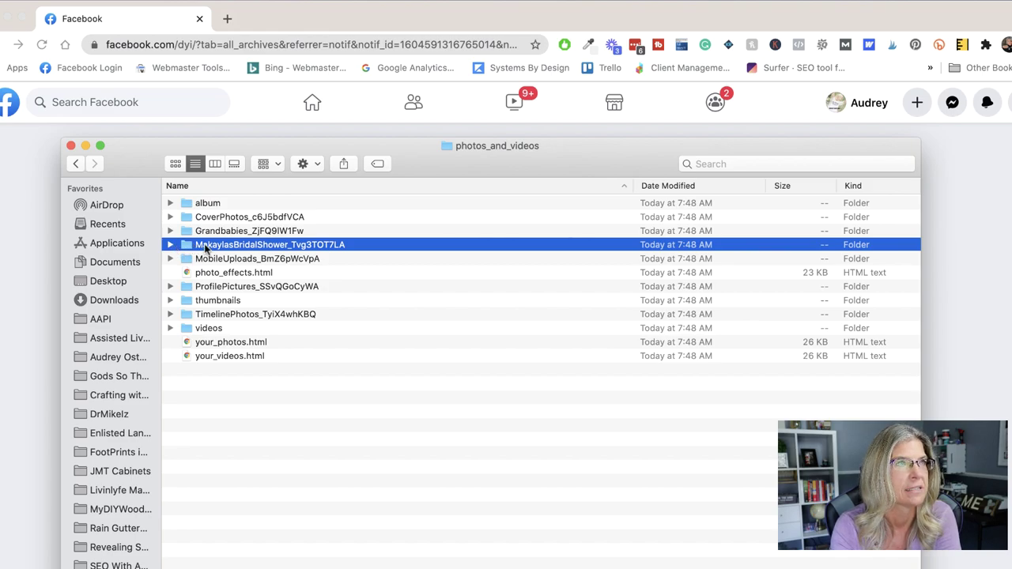
double_click(205, 247)
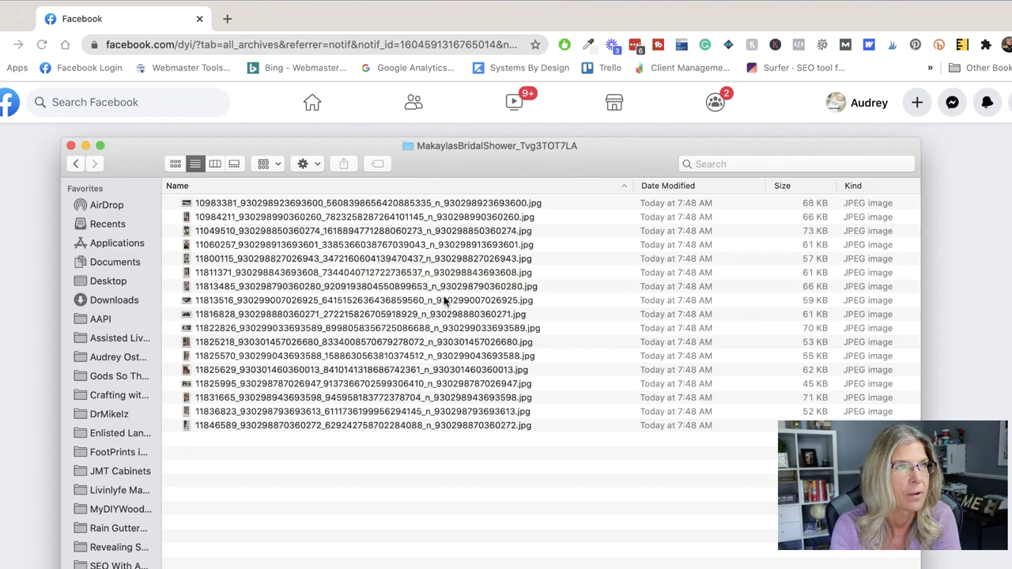
Switch to column view and preview the cupcake, party and group bridal shower photos
left_click(399, 272)
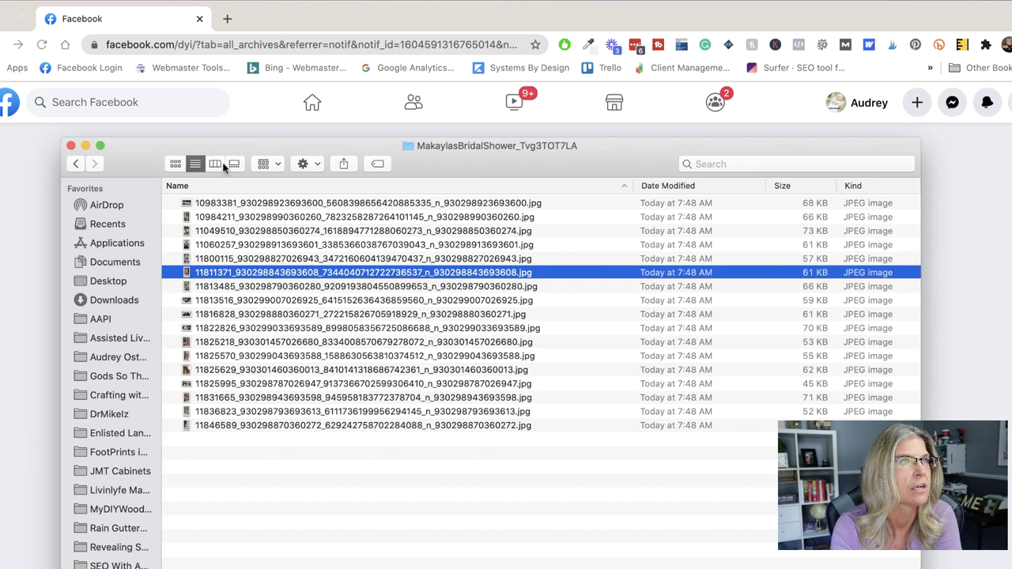
left_click(215, 164)
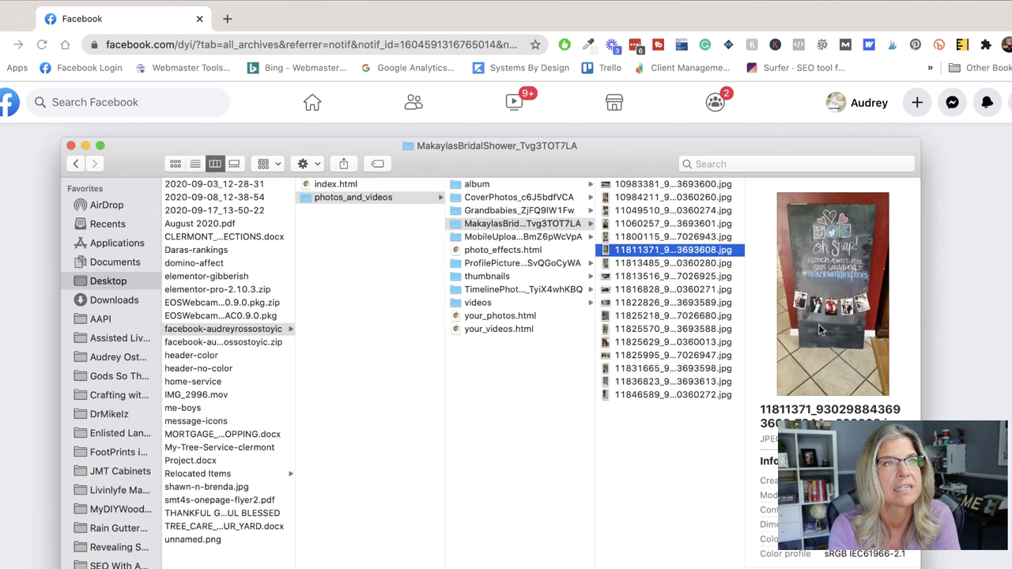
left_click(721, 264)
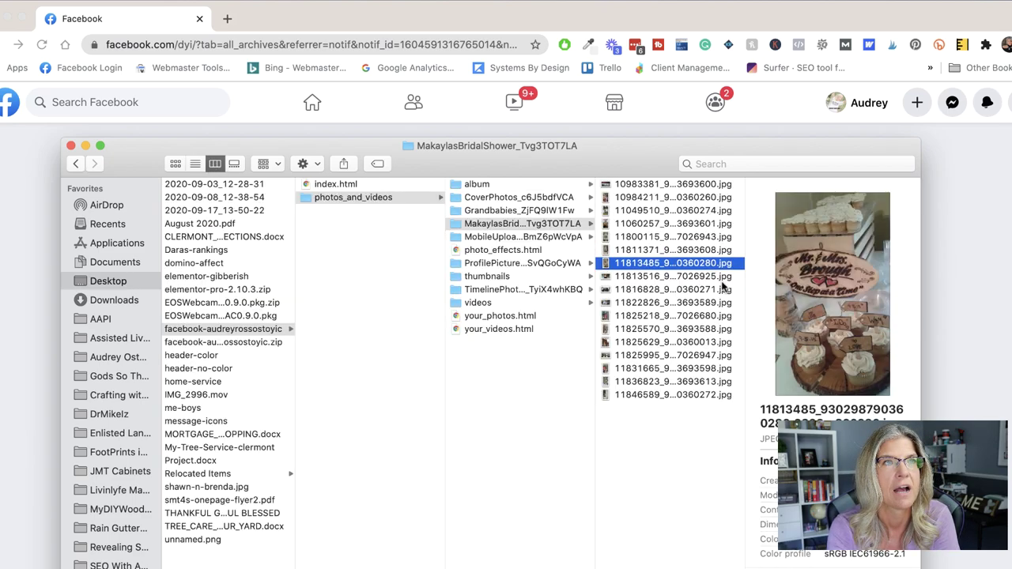
left_click(721, 279)
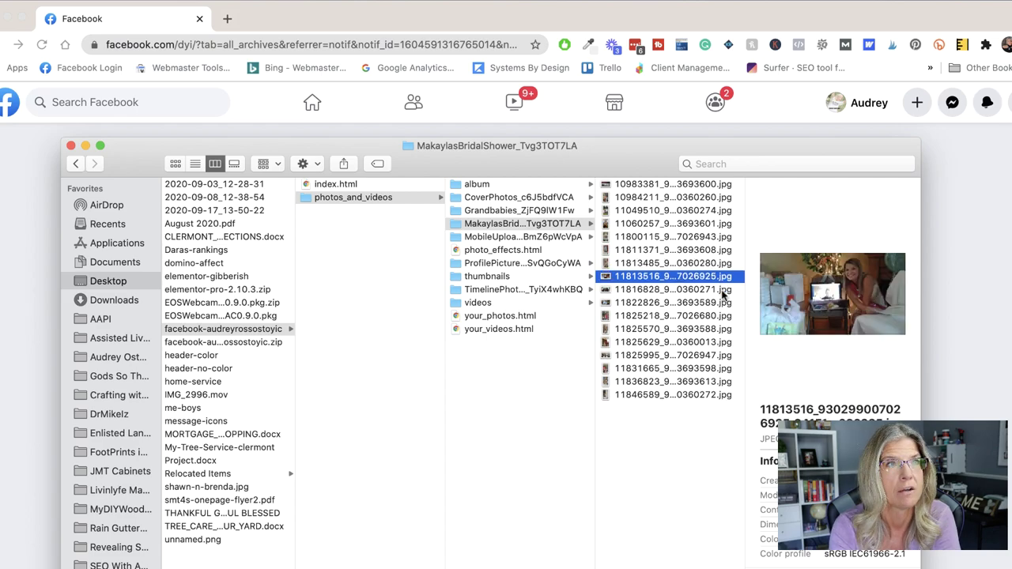
left_click(722, 290)
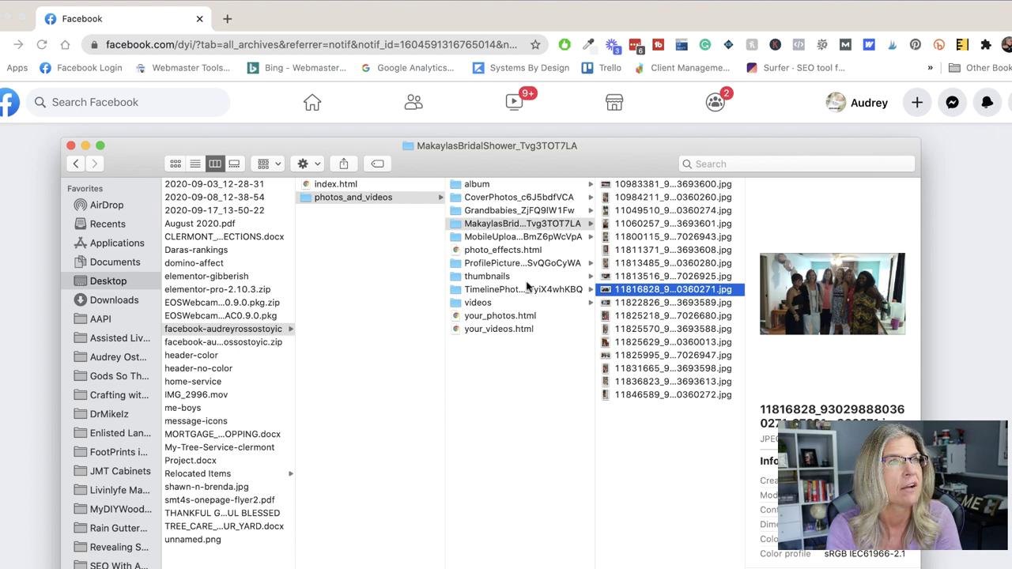
Open the videos folder and preview both MP4 clips
left_click(493, 307)
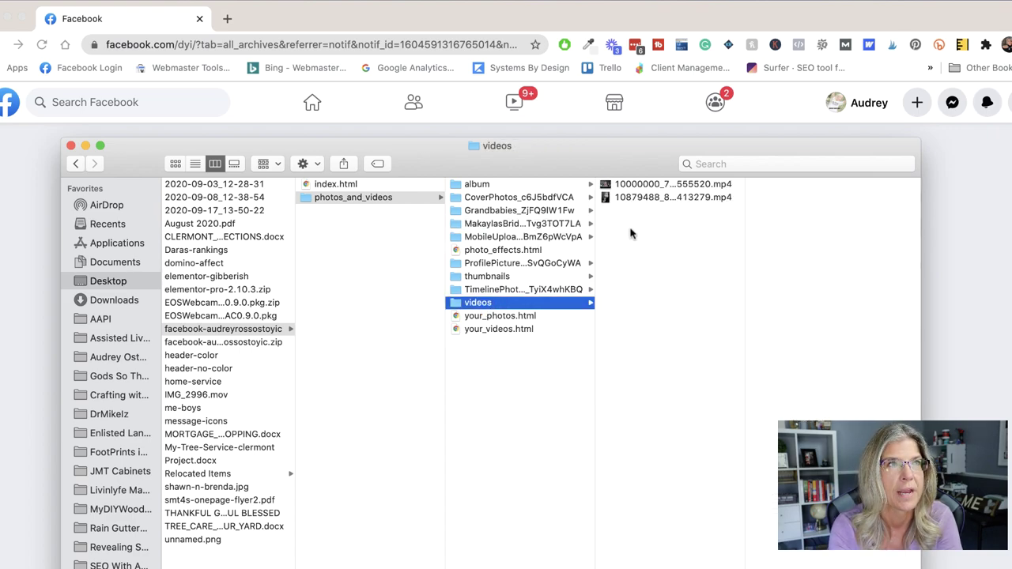
left_click(688, 186)
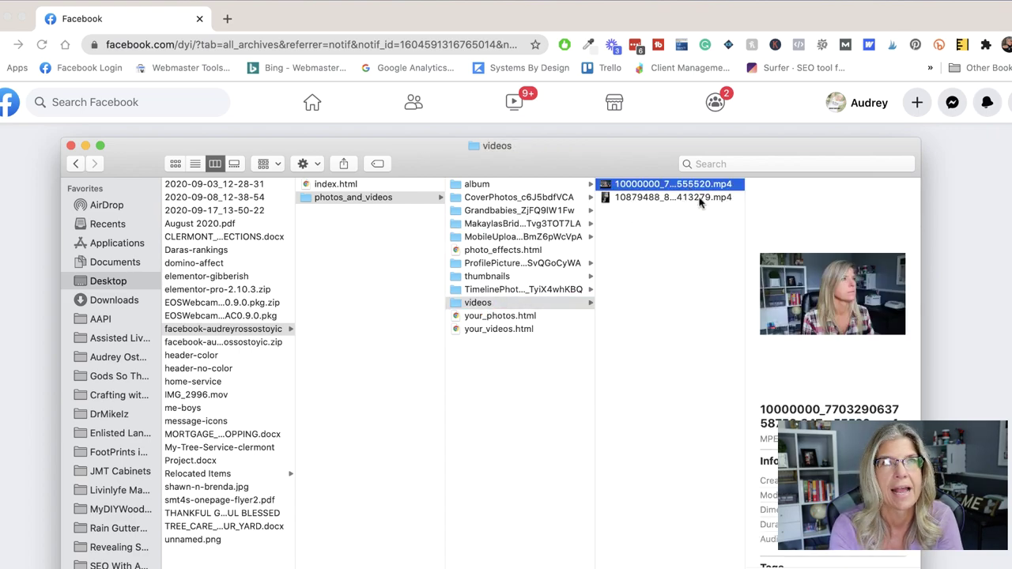
left_click(700, 198)
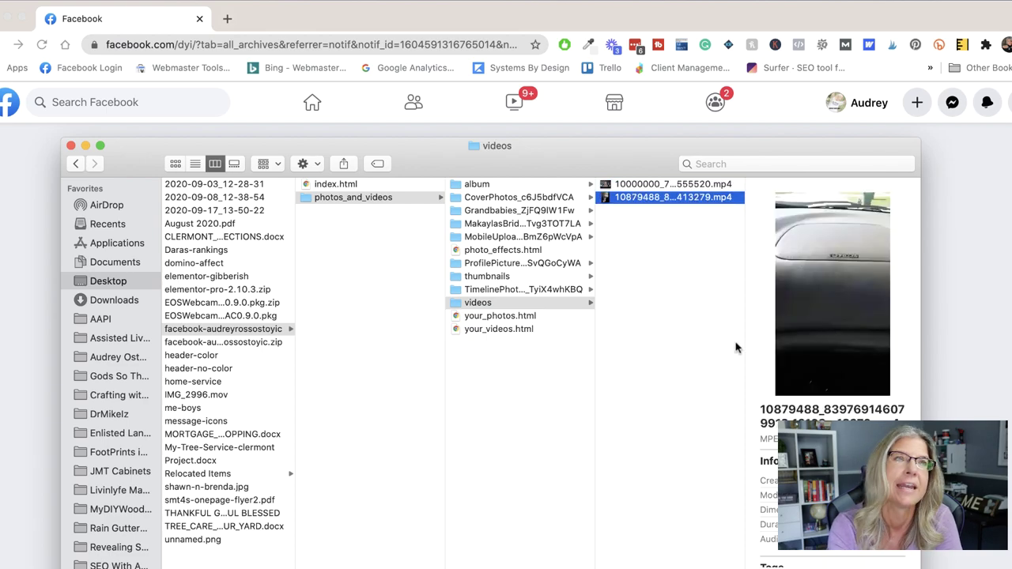